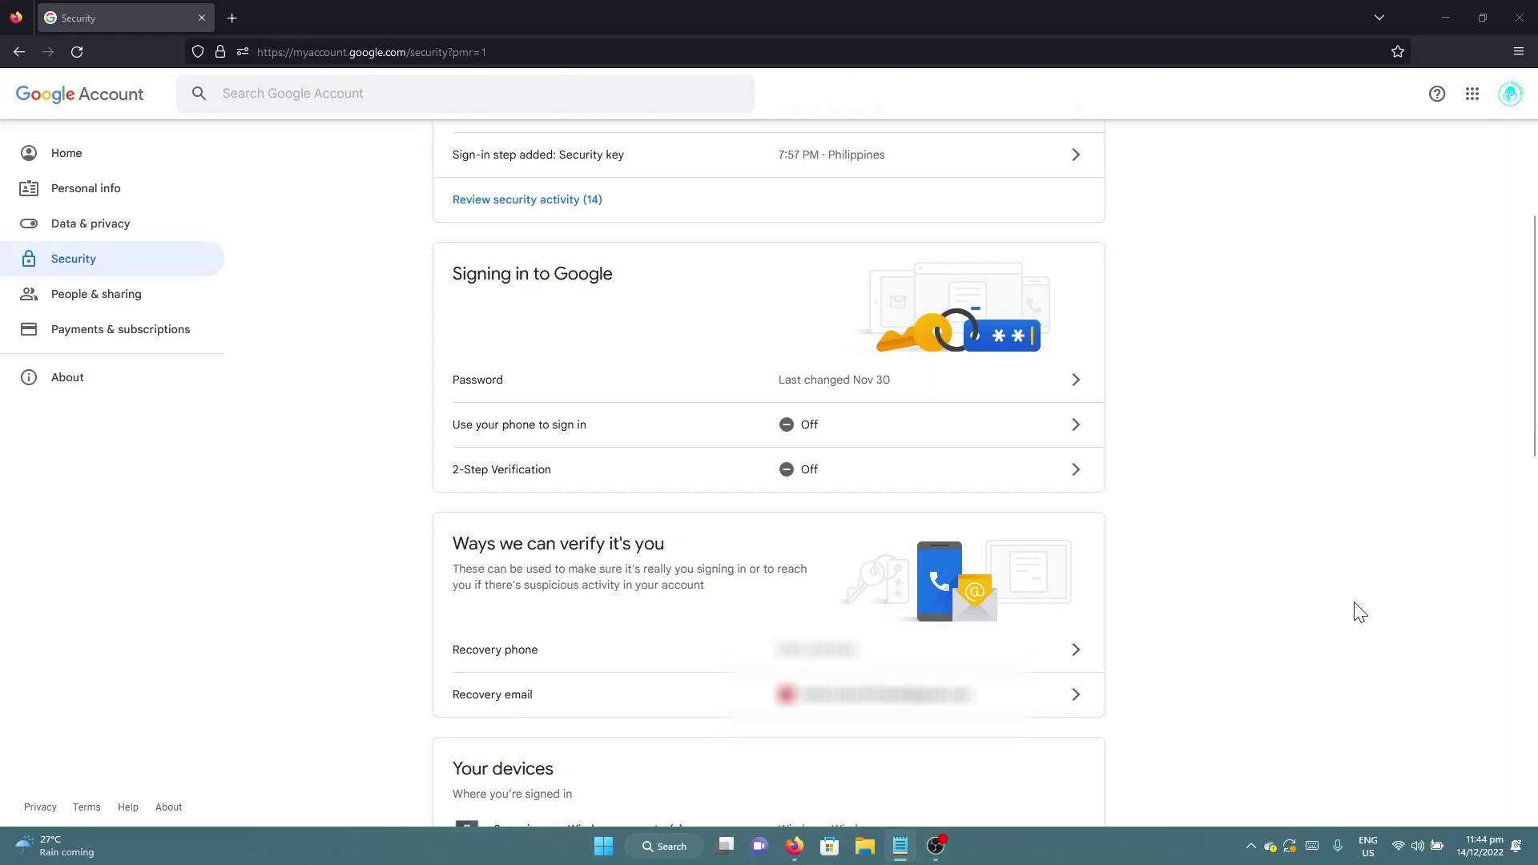
On the Security page, go to Signing in to Google and open 2-Step Verification
scroll(777, 340, up, 5)
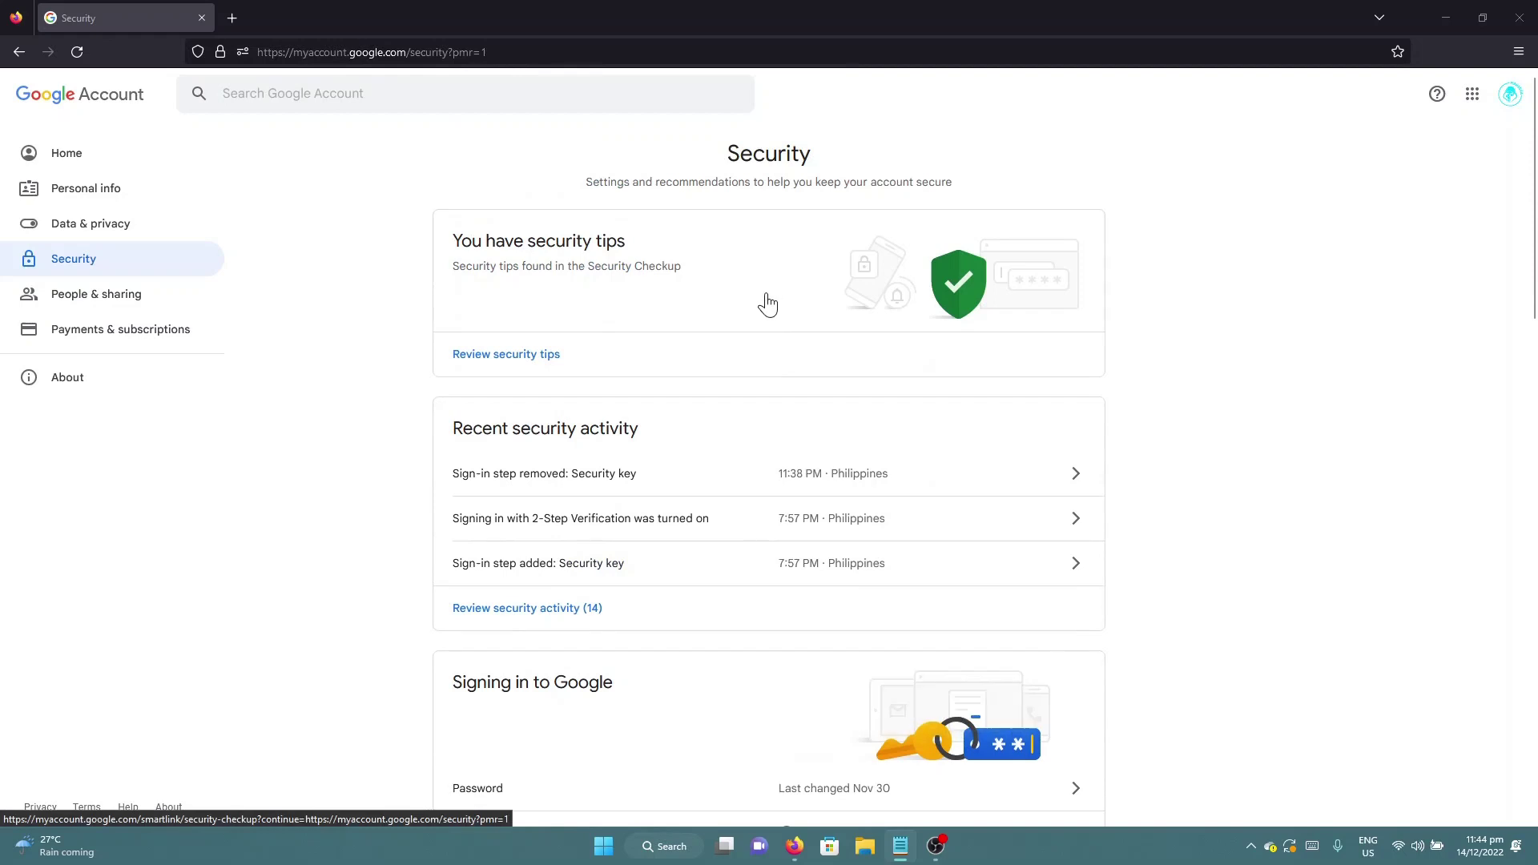
scroll(756, 285, down, 3)
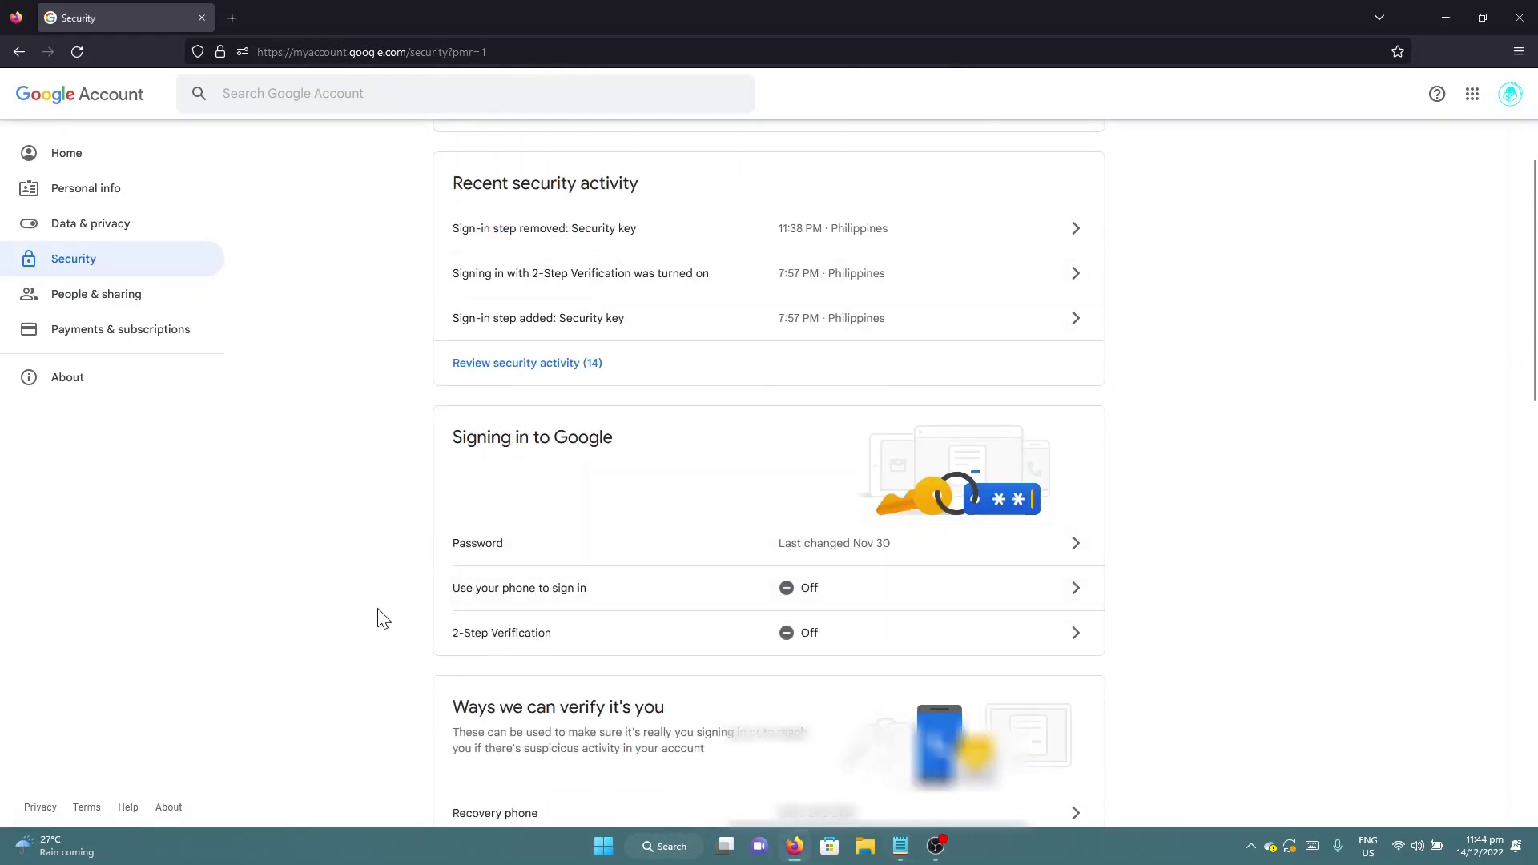
scroll(383, 618, down, 3)
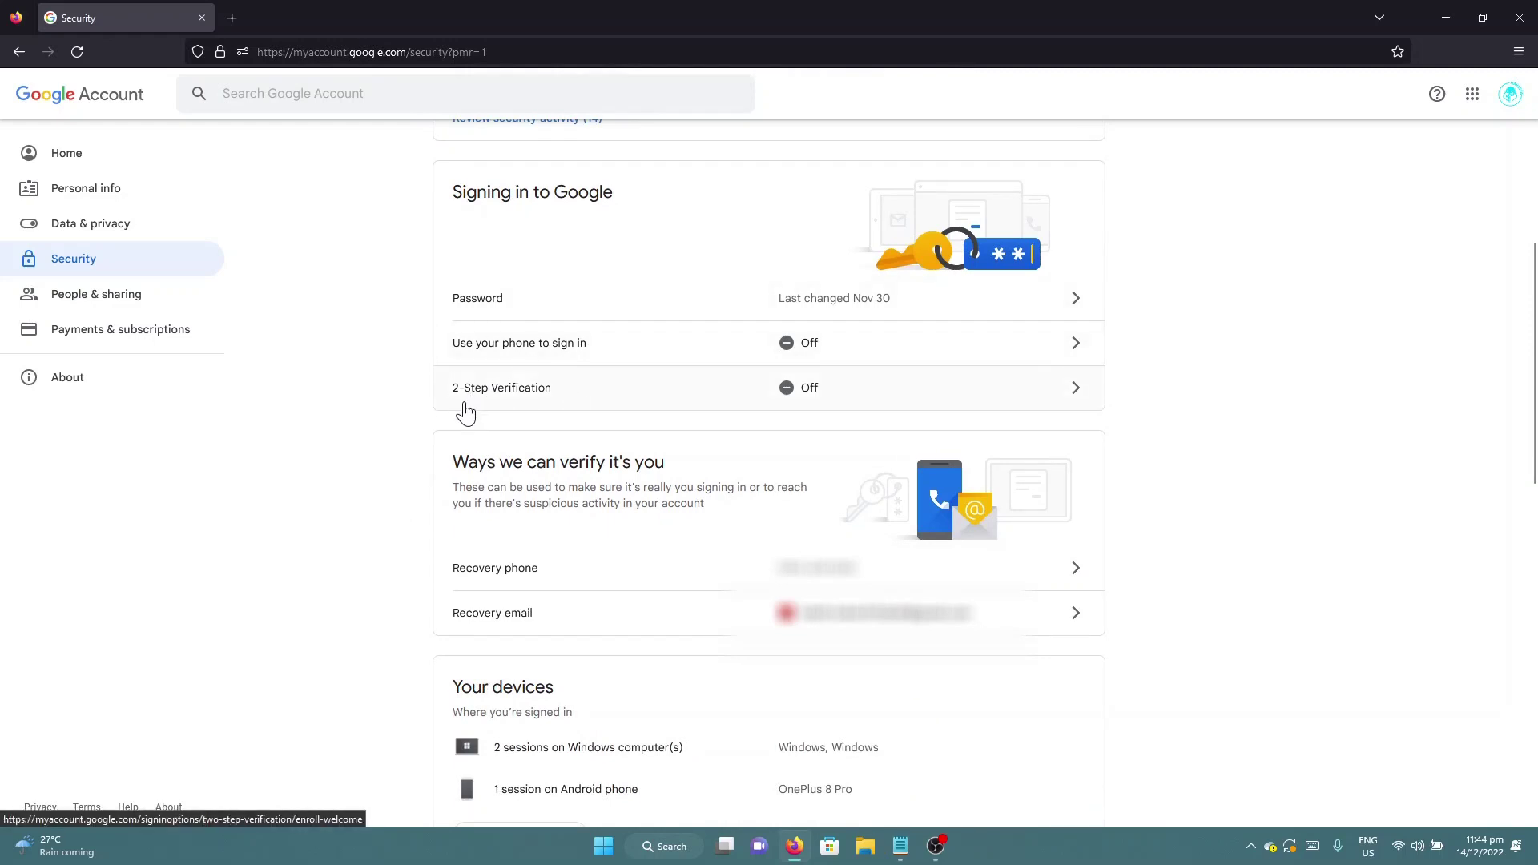
click(1075, 391)
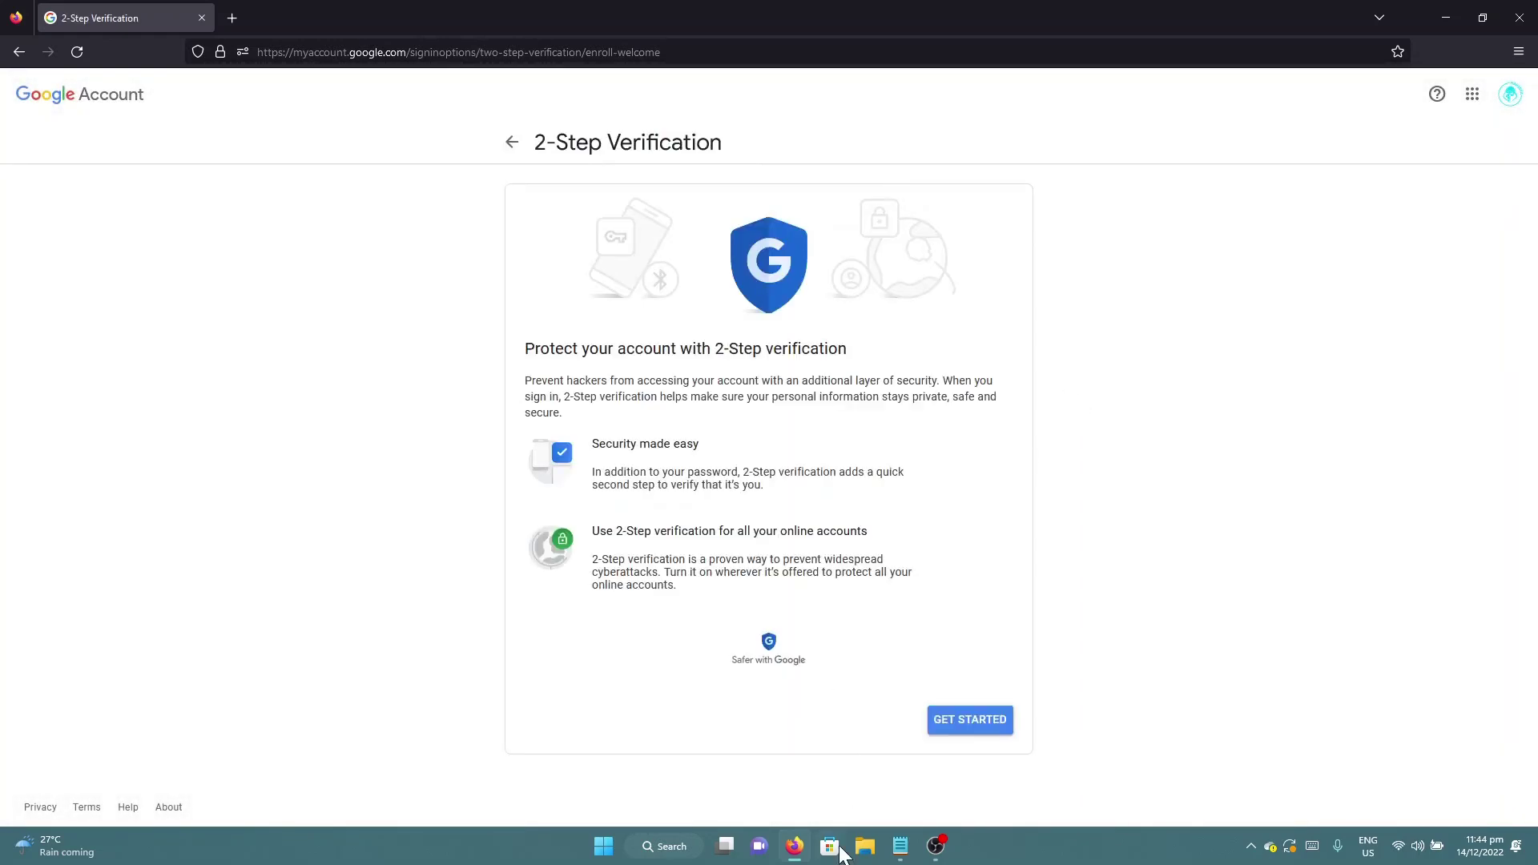
Begin 2-Step Verification setup and choose Security Key instead of phone prompts
click(965, 729)
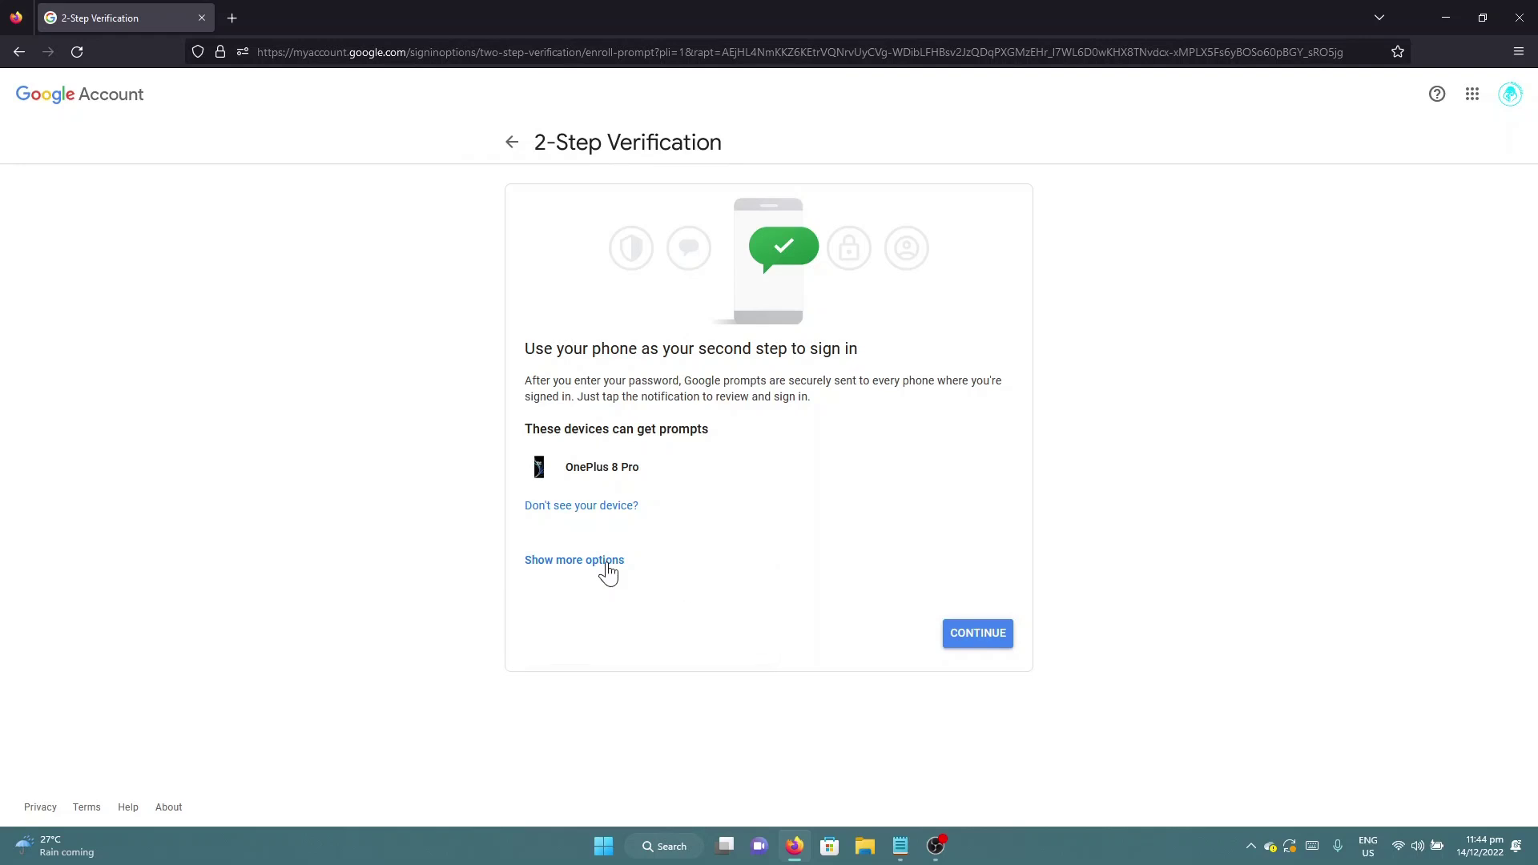
click(607, 570)
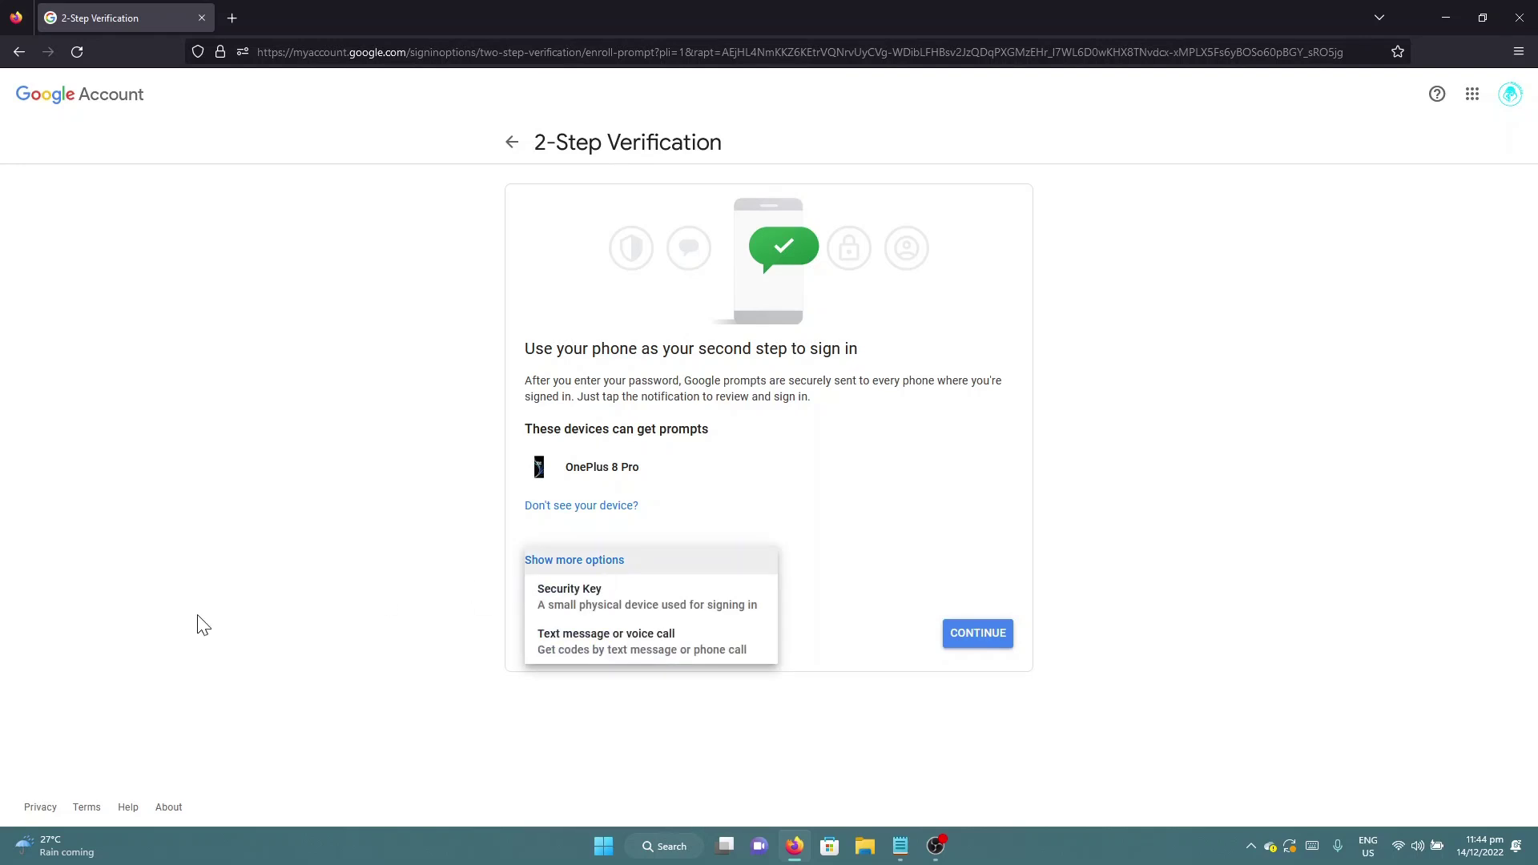
click(692, 622)
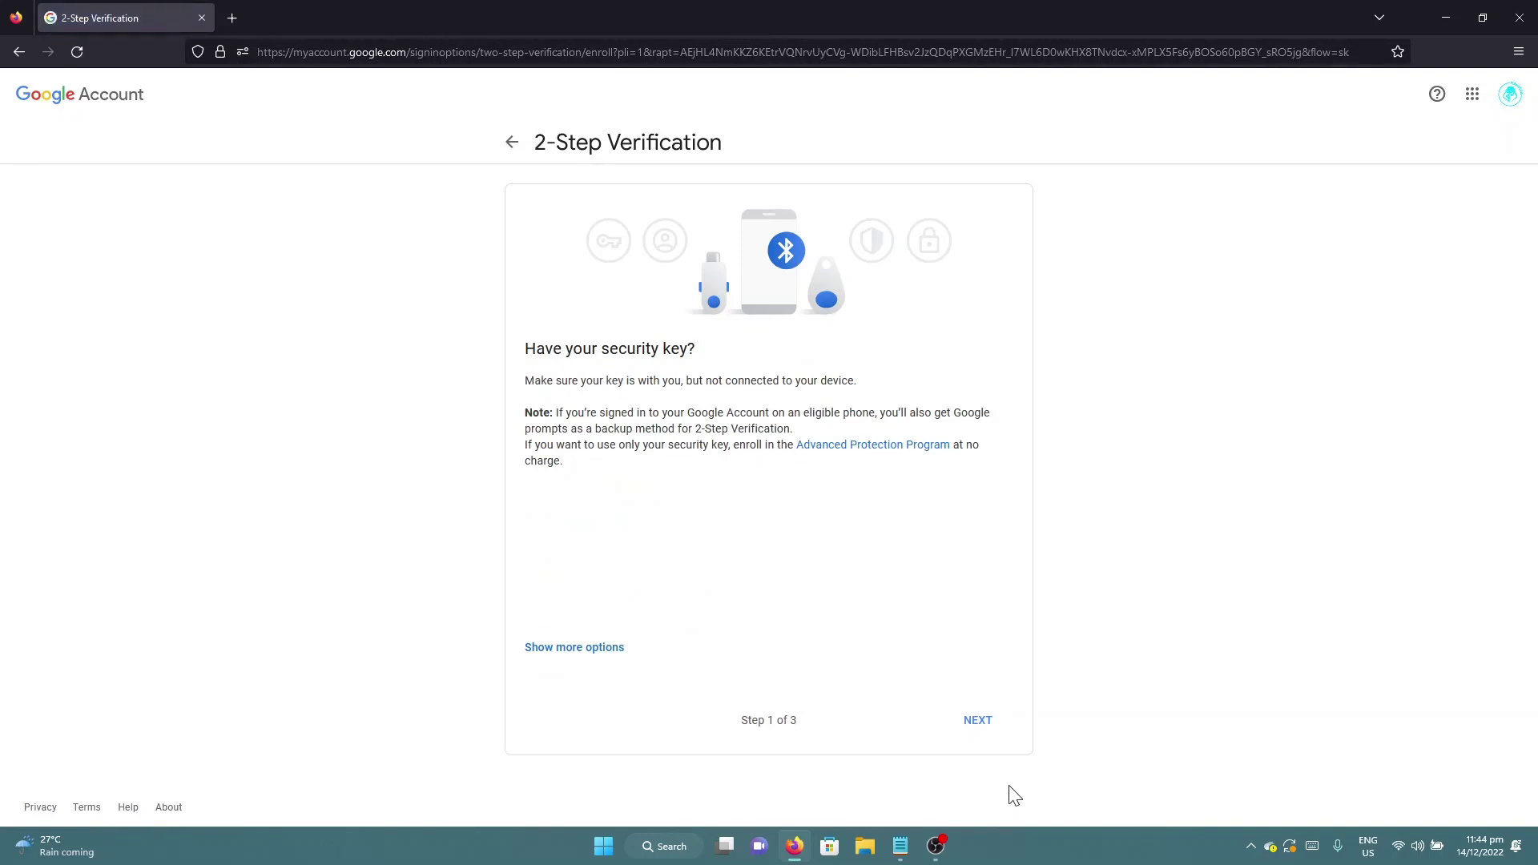
Continue past 'Have your security key?' and register the connected physical key
click(978, 720)
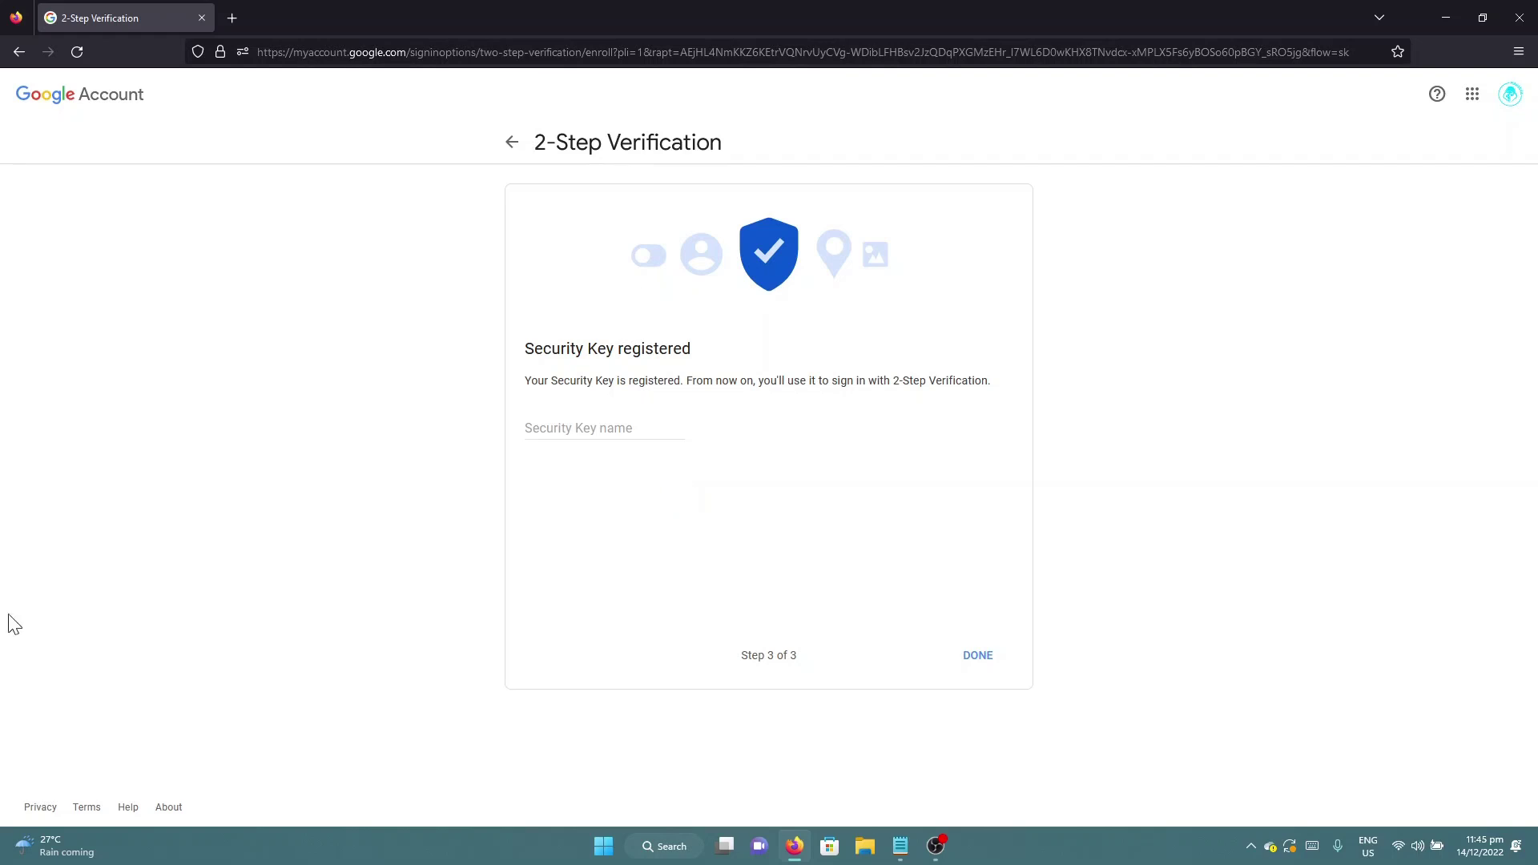
Name the registered security key 'Flipper' and finish setup
click(600, 434)
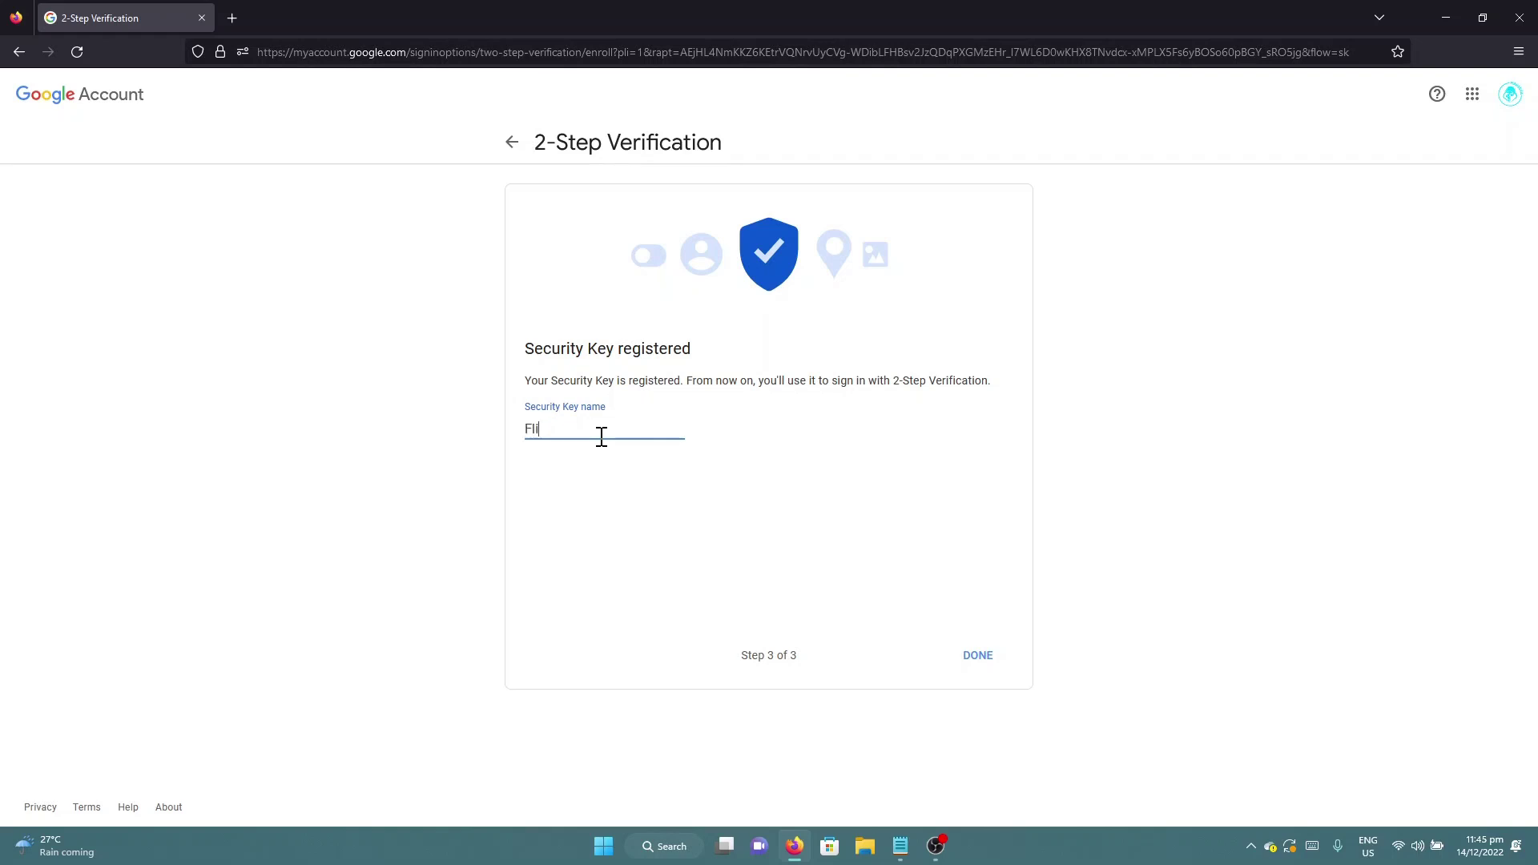
click(994, 670)
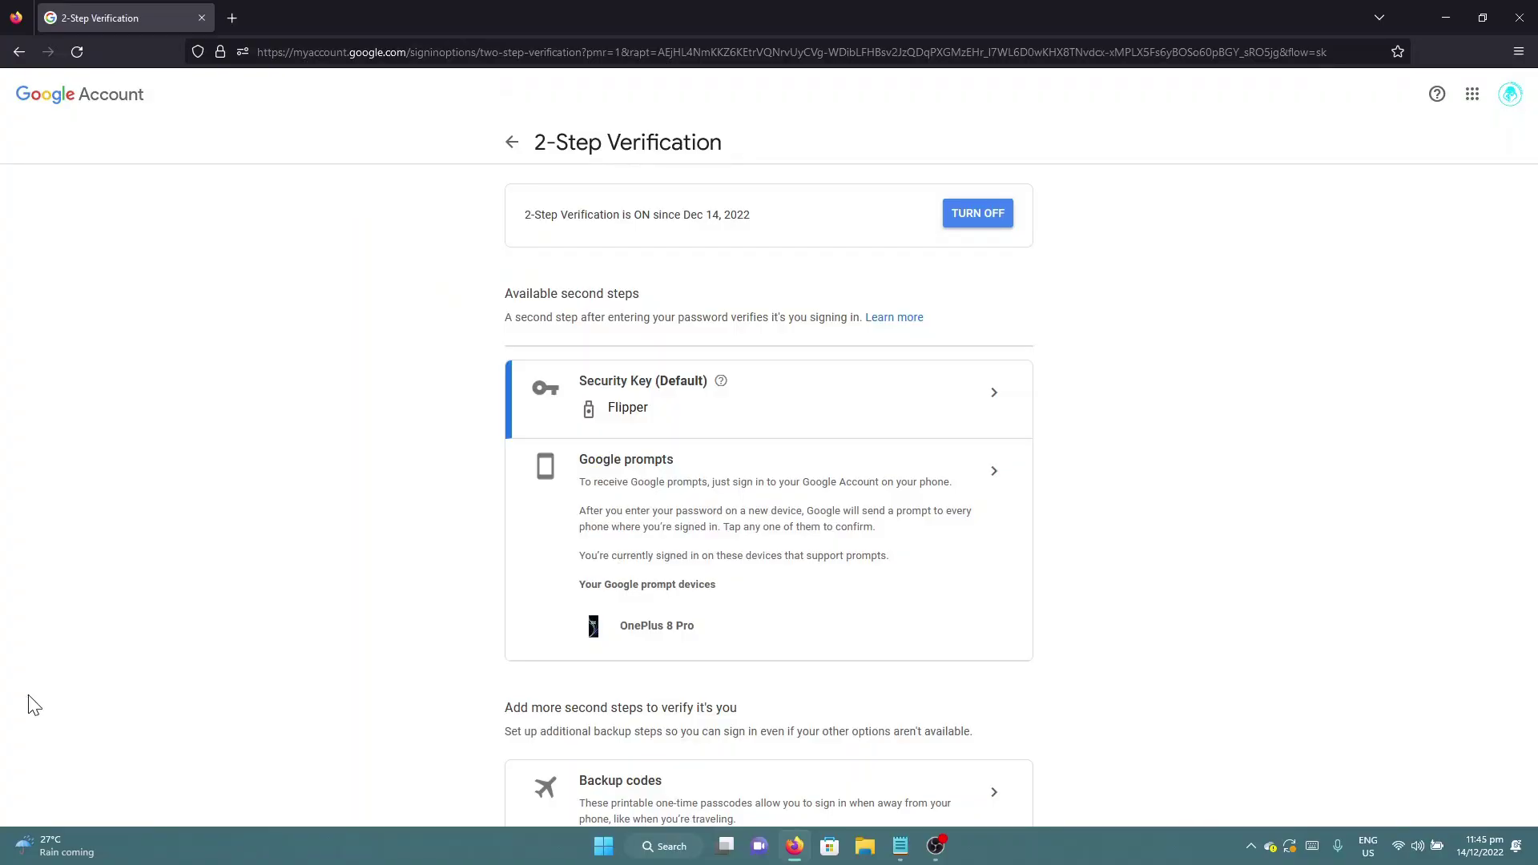
Sign out, sign back in with the security key, leaving 'Huwag nang hilingin ulit' unchecked
click(1510, 94)
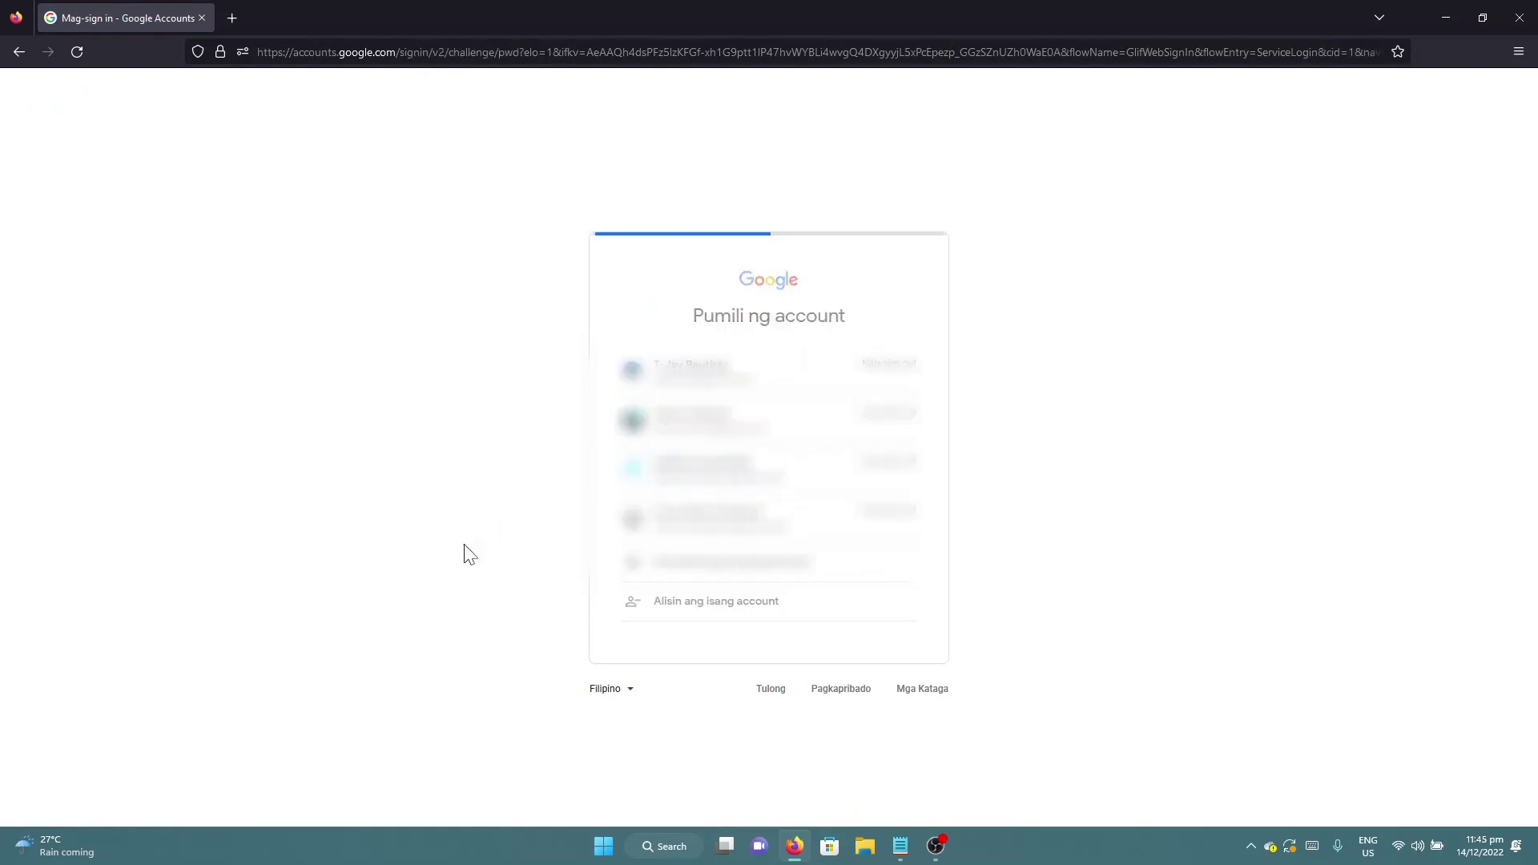
click(899, 539)
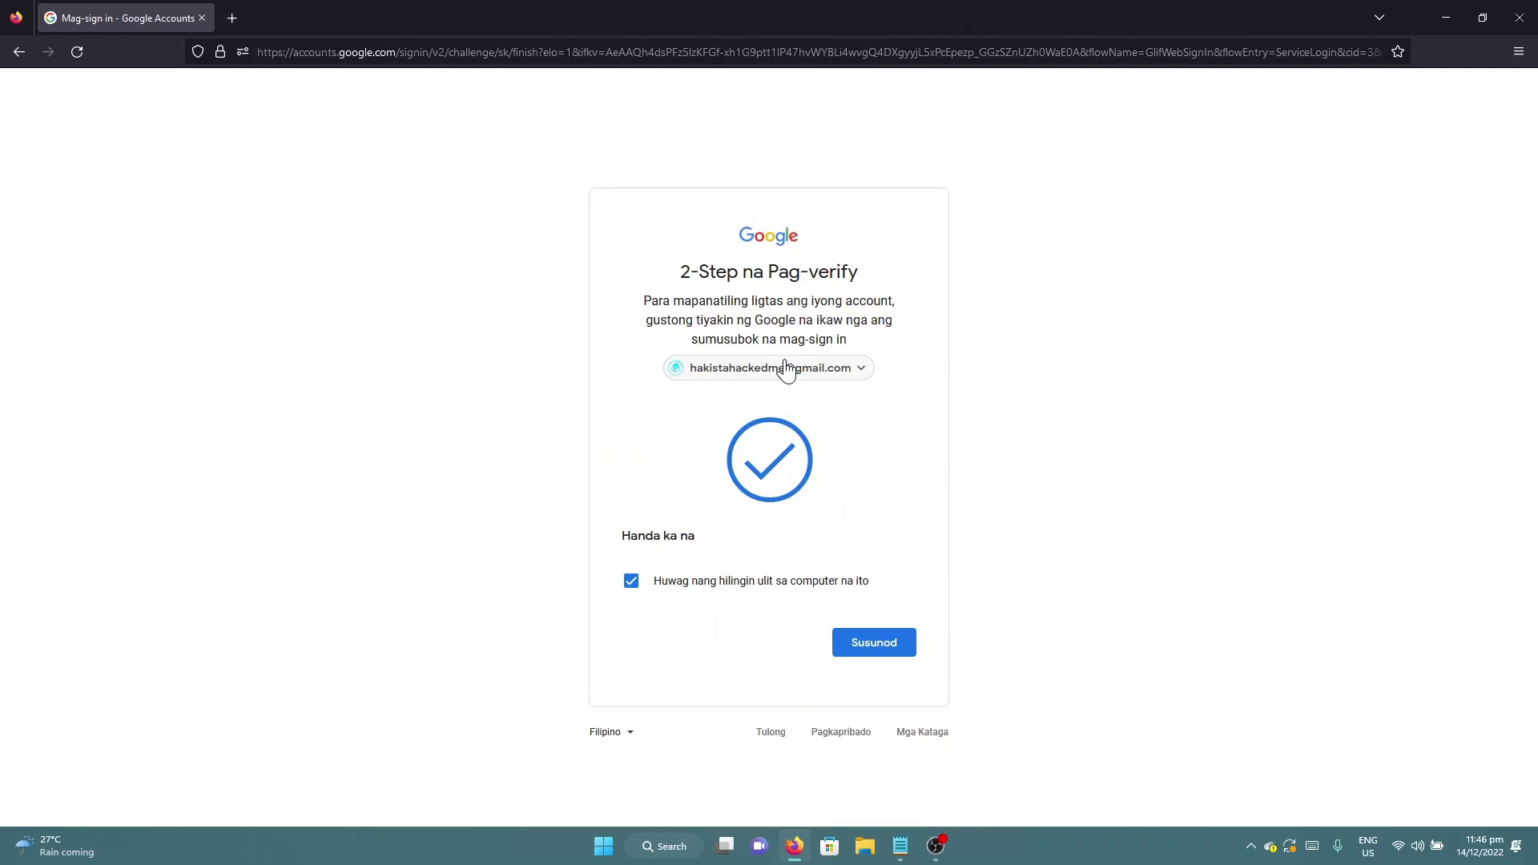
click(687, 595)
click(881, 651)
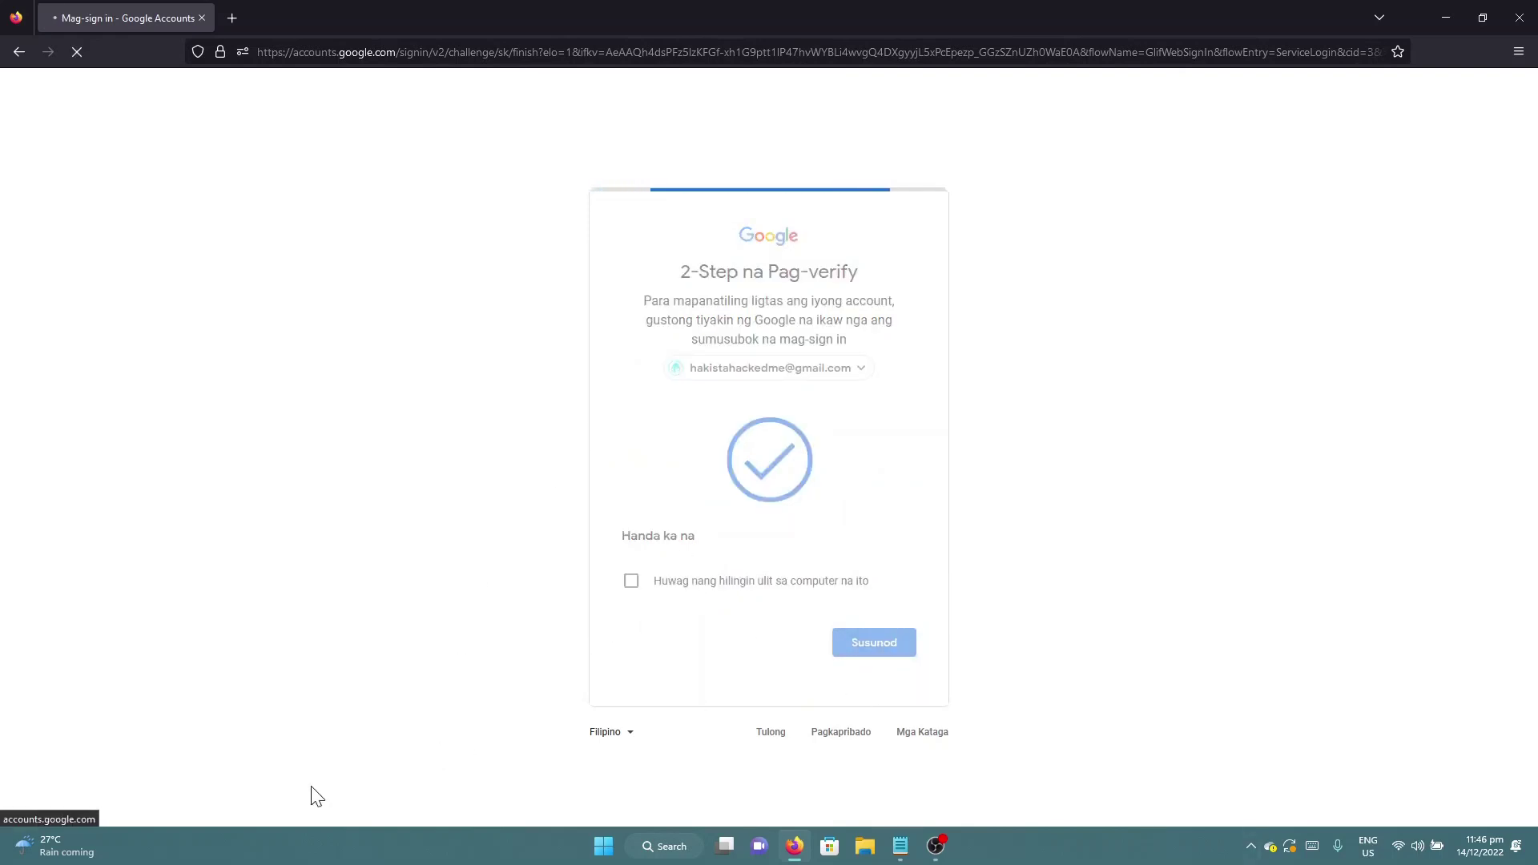